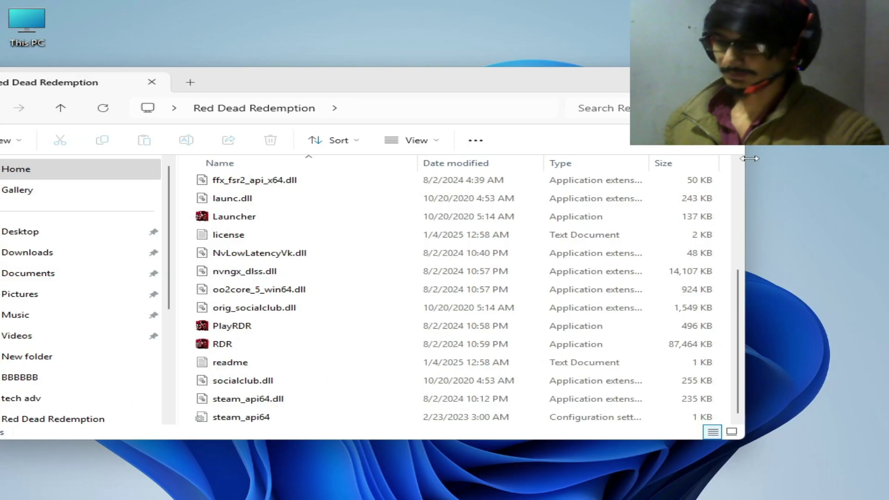
Shift the Red Dead Redemption folder window slightly right and scroll its file list.
drag(451, 89, 475, 71)
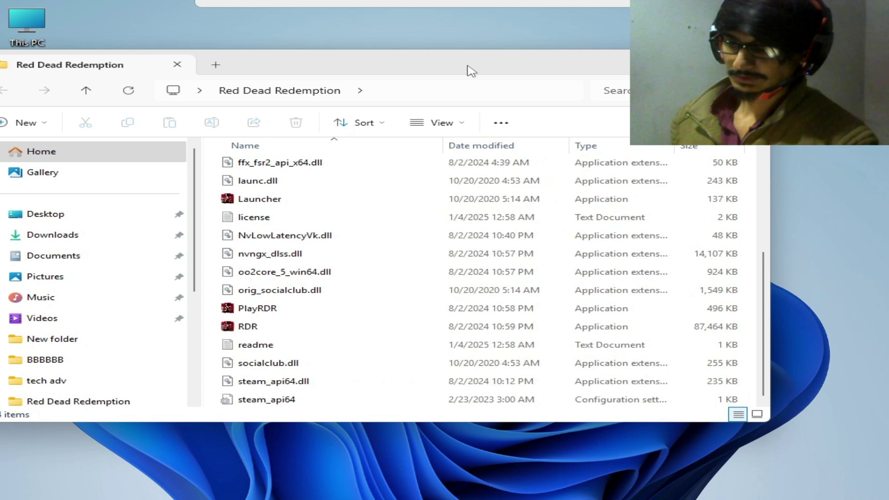
mouse_move(765, 305)
mouse_down()
mouse_move(769, 250)
mouse_move(765, 315)
mouse_up()
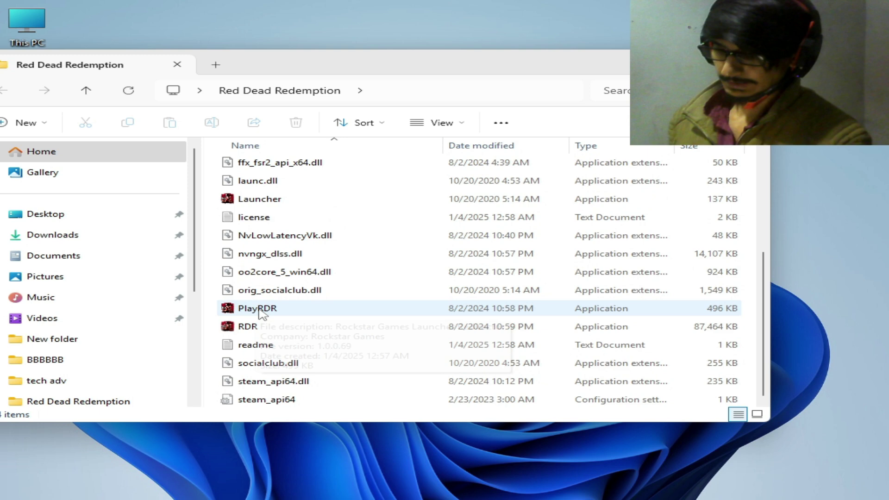
Go to Display settings > Graphics and scroll to the custom per-app list (Camera, Dolphin, GTA V).
right_click(819, 226)
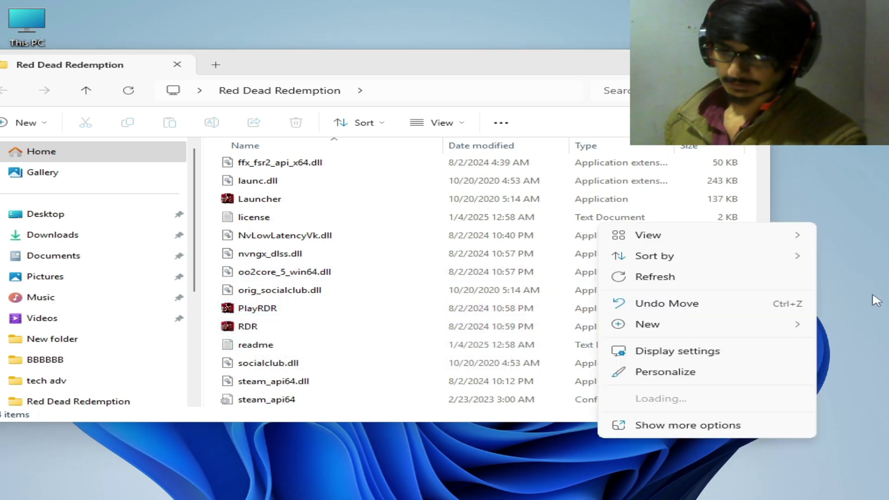
click(672, 352)
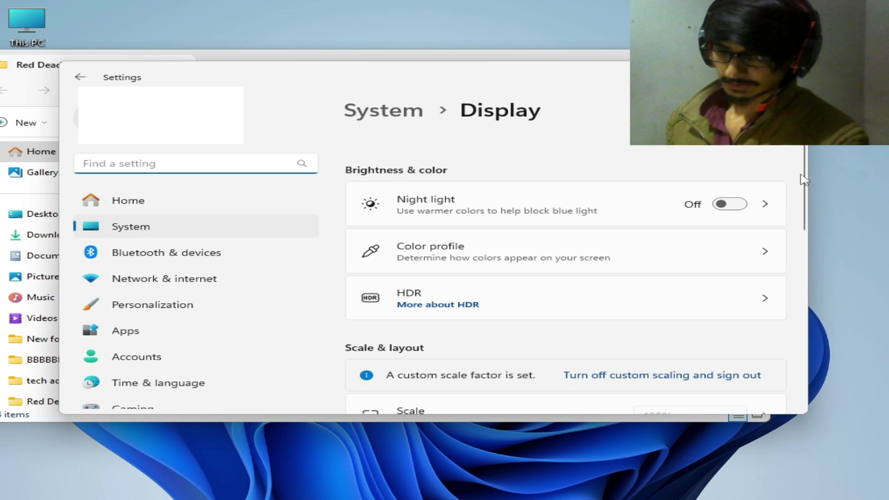
drag(801, 206, 812, 307)
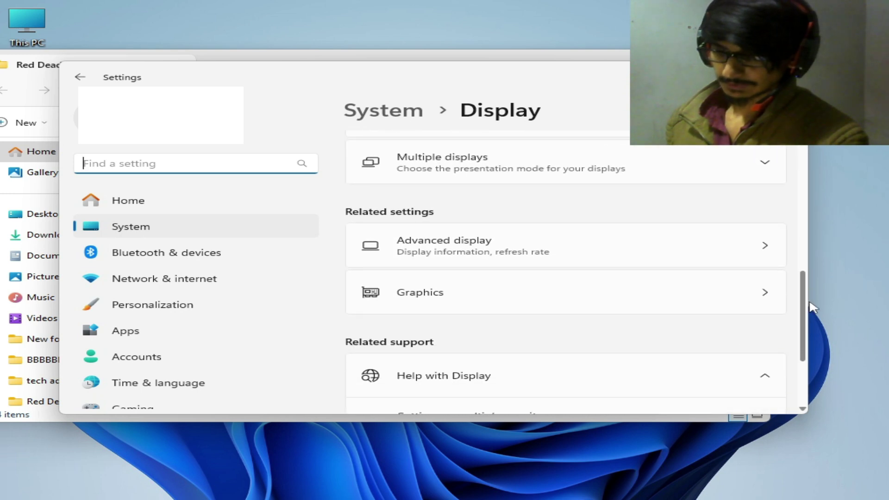
click(440, 293)
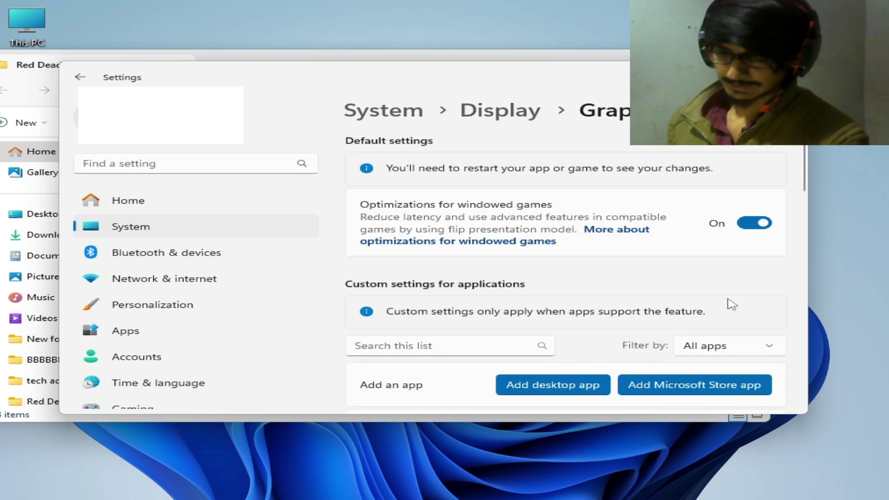
scroll(808, 175, down, 3)
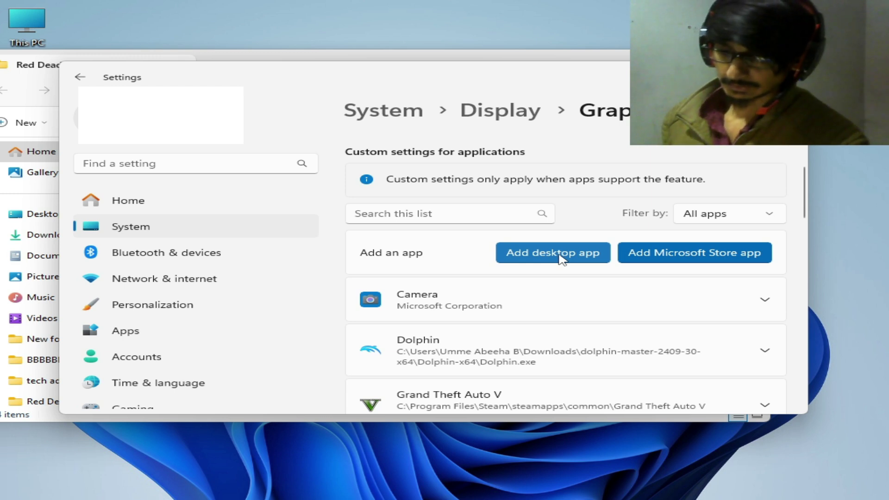
Add PlayRDR from Desktop > Red Dead Redemption as a desktop app in Graphics settings.
click(561, 258)
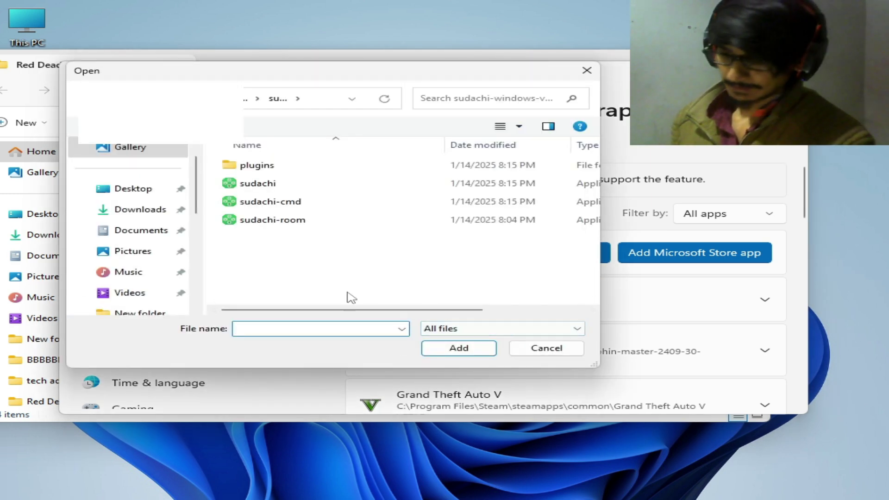
click(139, 191)
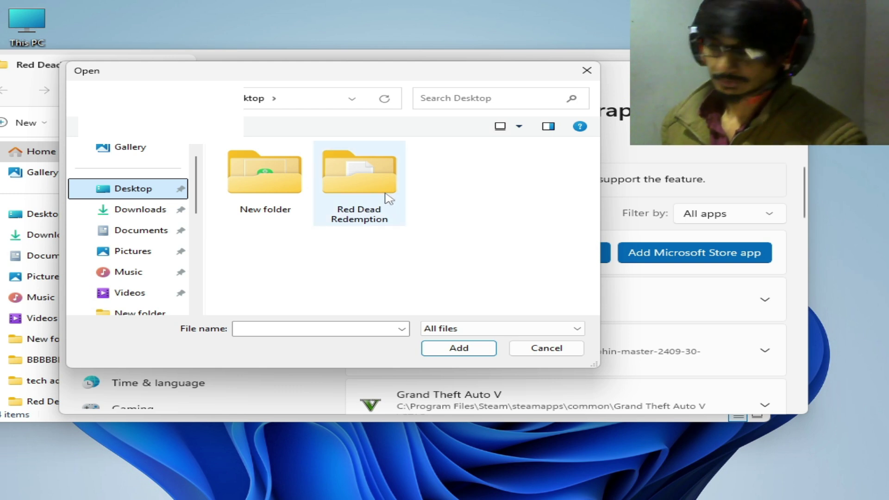
double_click(368, 188)
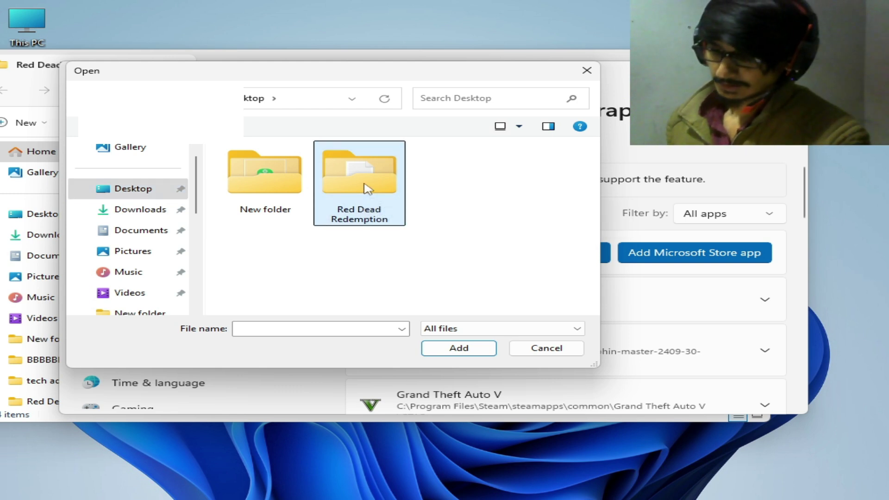
click(292, 220)
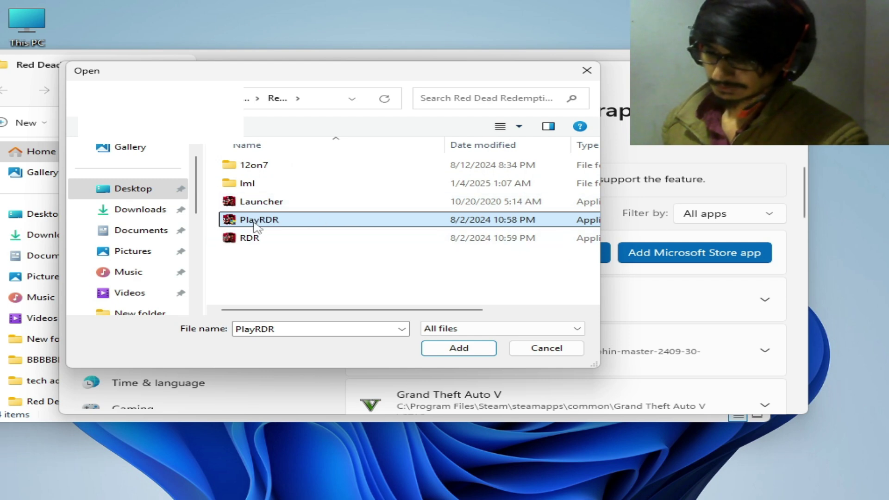
click(463, 349)
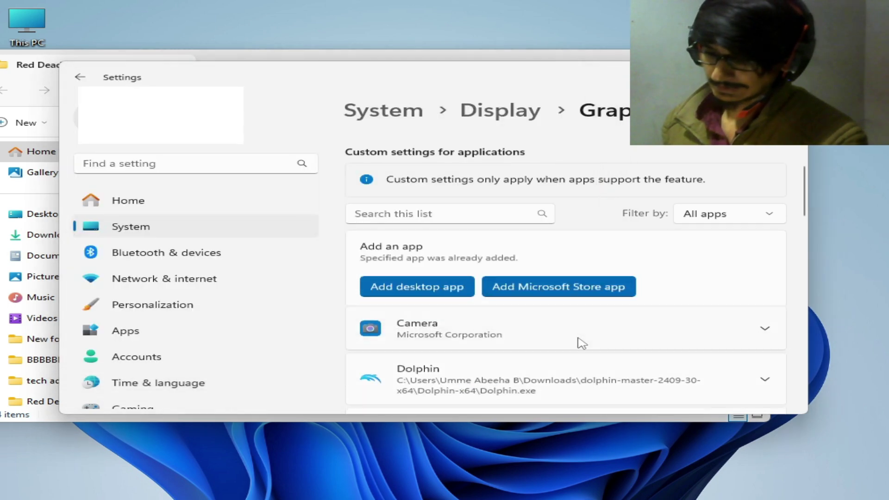
Add the Launcher and RDR executables from the same folder to the graphics app list.
click(446, 288)
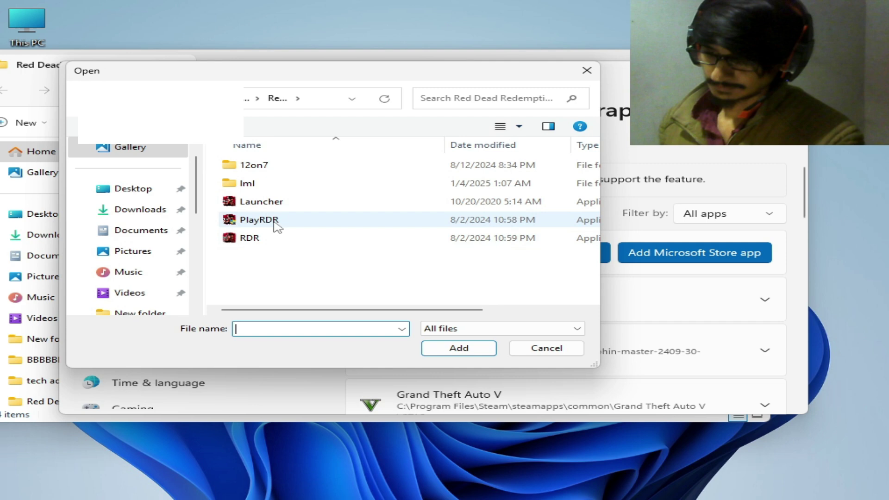
click(262, 203)
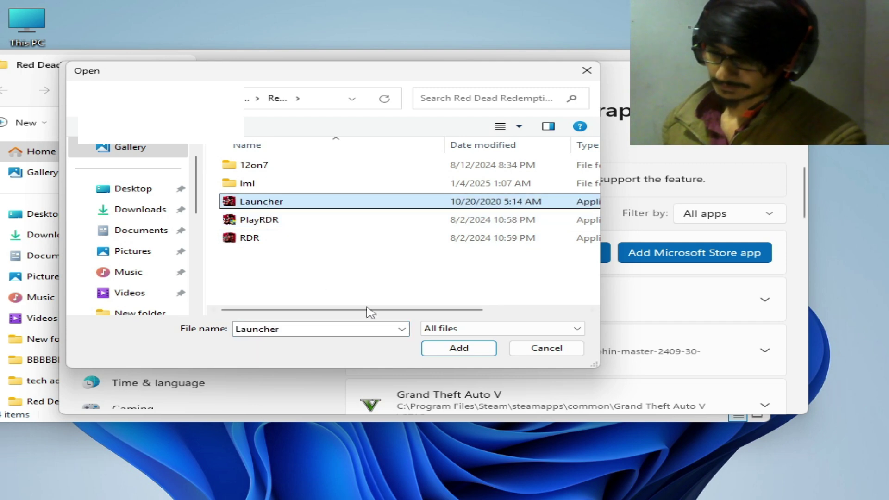
click(458, 348)
click(427, 289)
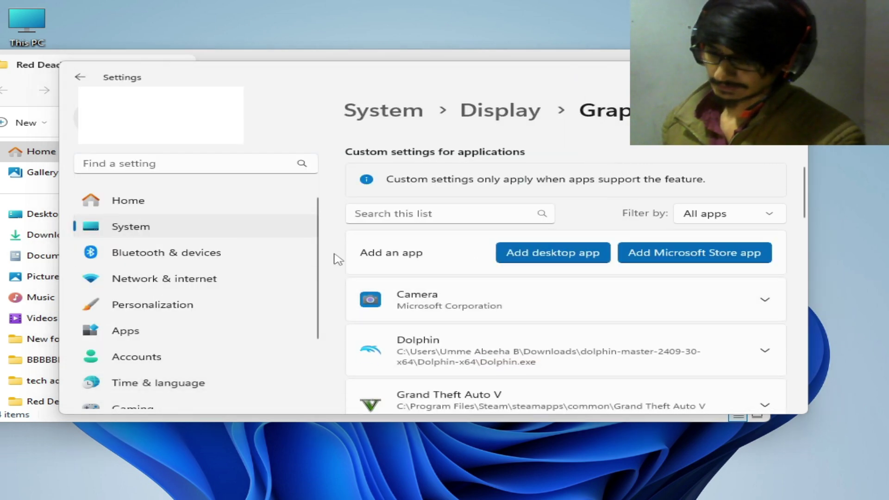
click(257, 239)
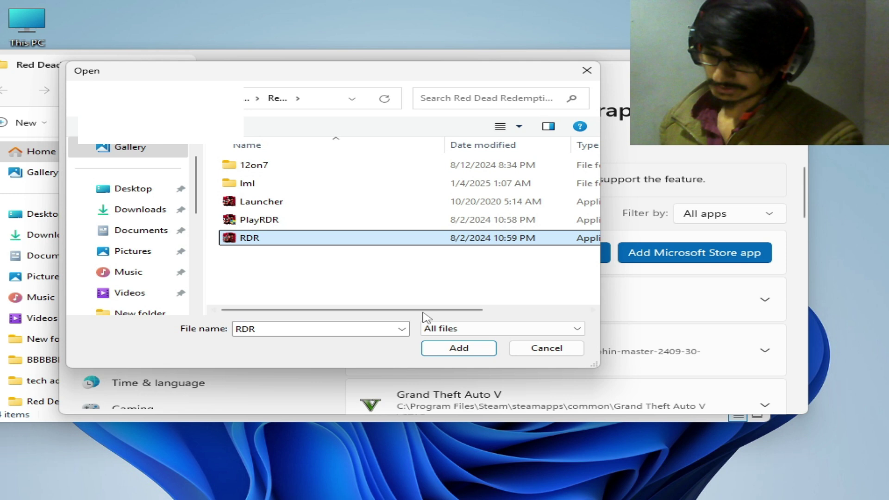
click(456, 350)
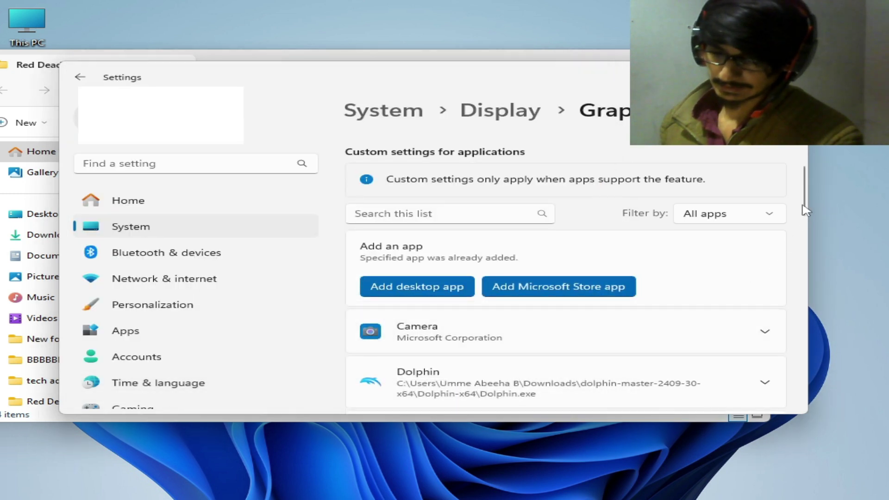
Set the Launcher's GPU preference to High Performance.
drag(805, 210, 809, 255)
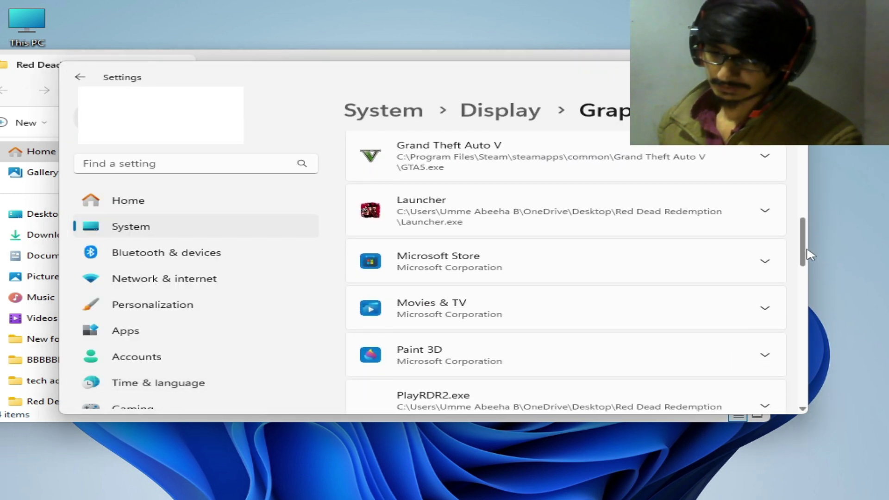
click(634, 220)
click(662, 278)
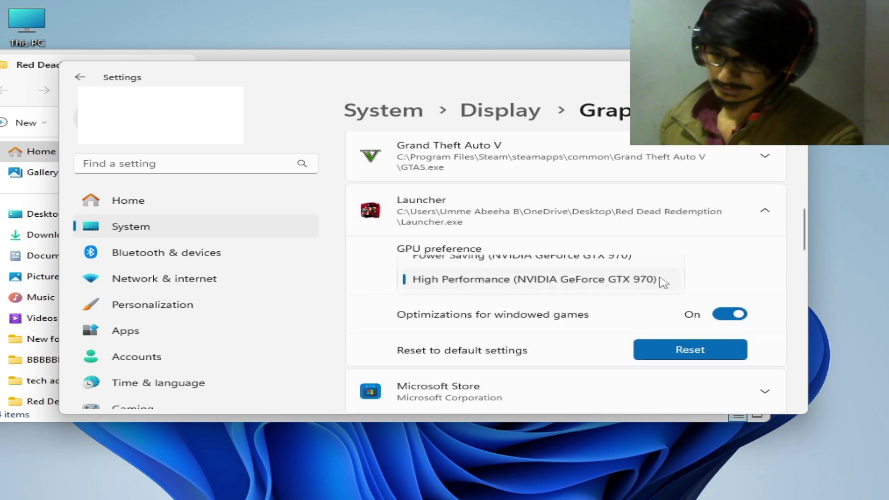
click(473, 238)
click(683, 256)
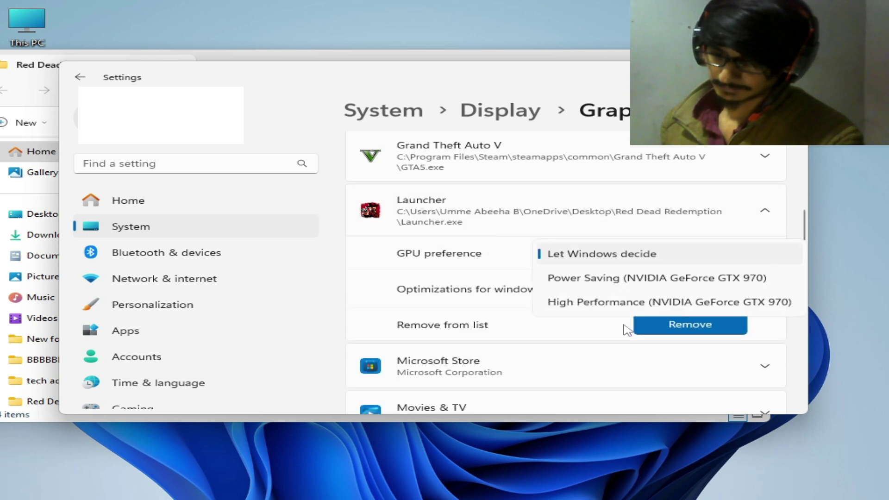
click(591, 304)
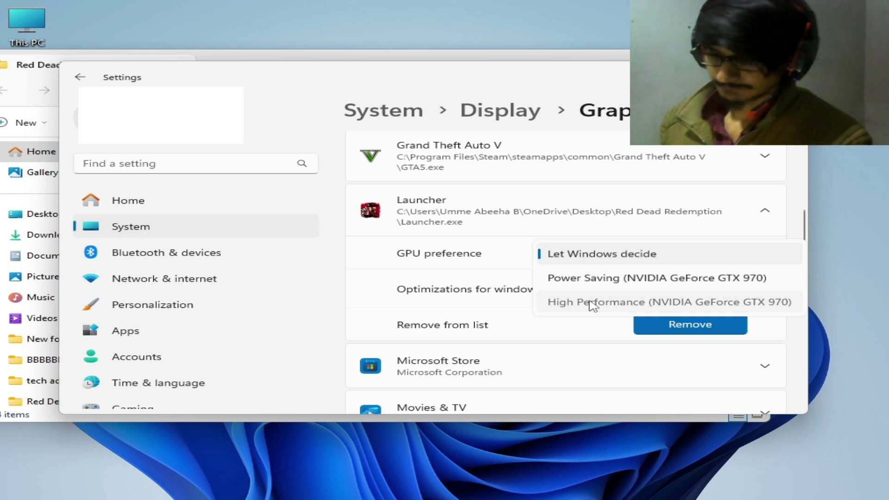
Set Red Dead Redemption 2's GPU preference to High Performance (NVIDIA GeForce GTX 970).
scroll(511, 296, down, 6)
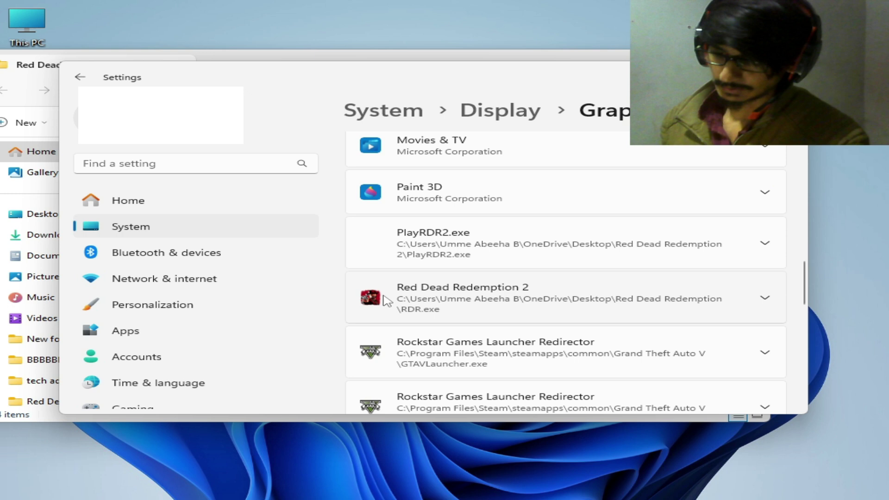
click(613, 298)
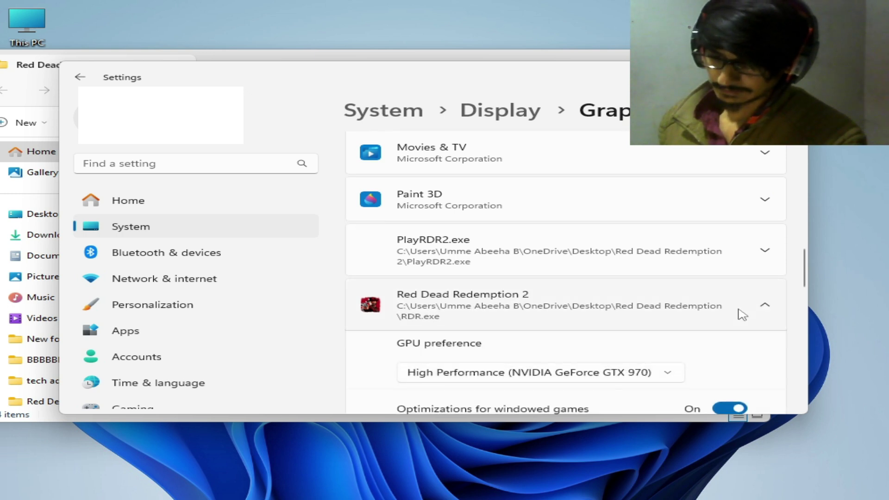
scroll(804, 283, down, 2)
click(641, 255)
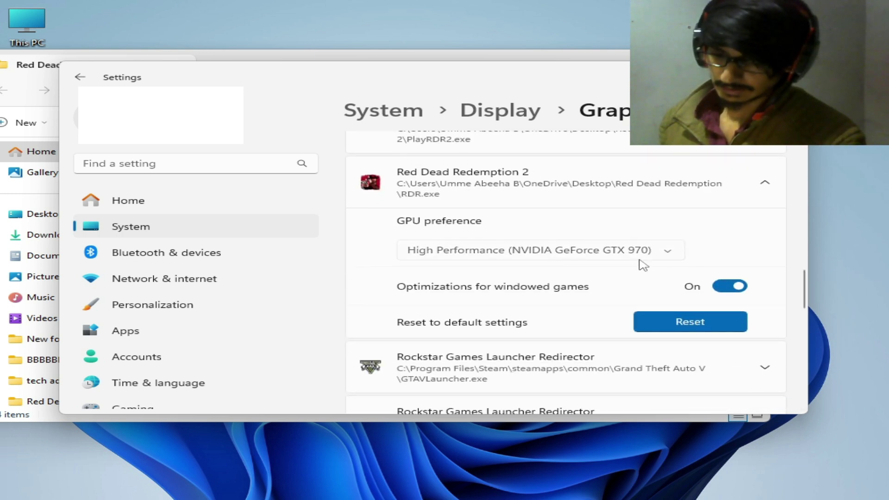
click(434, 204)
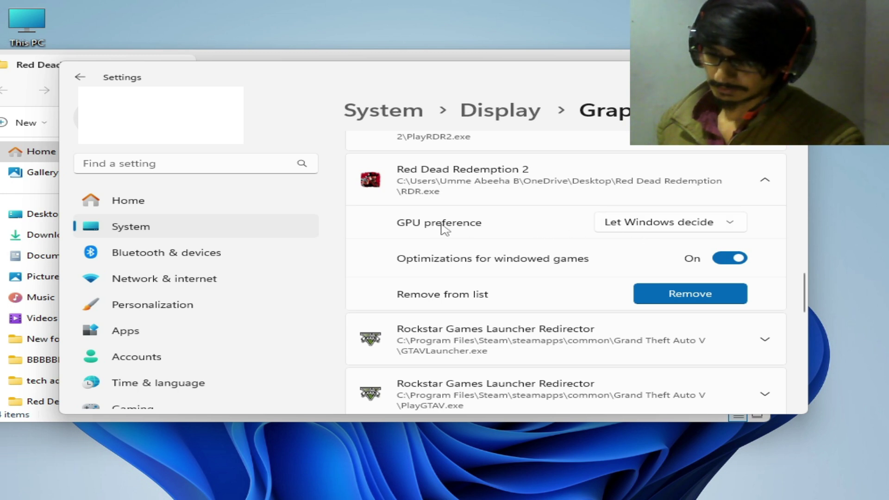
click(697, 226)
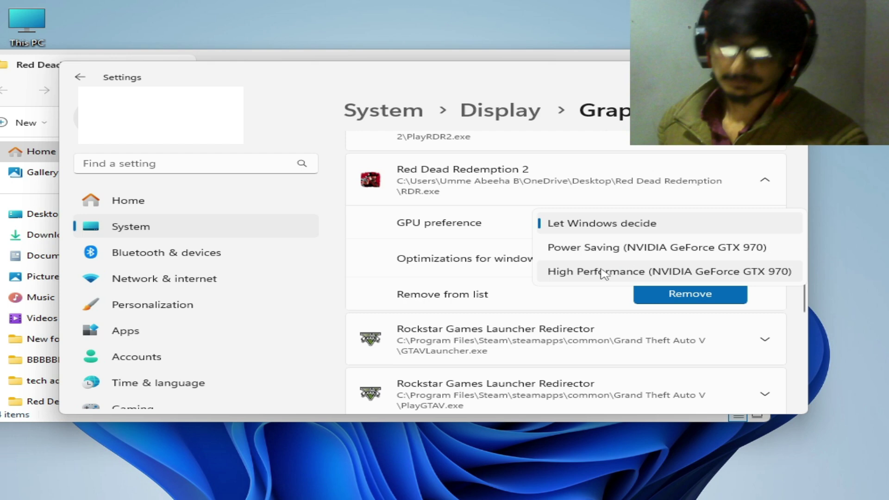
click(604, 273)
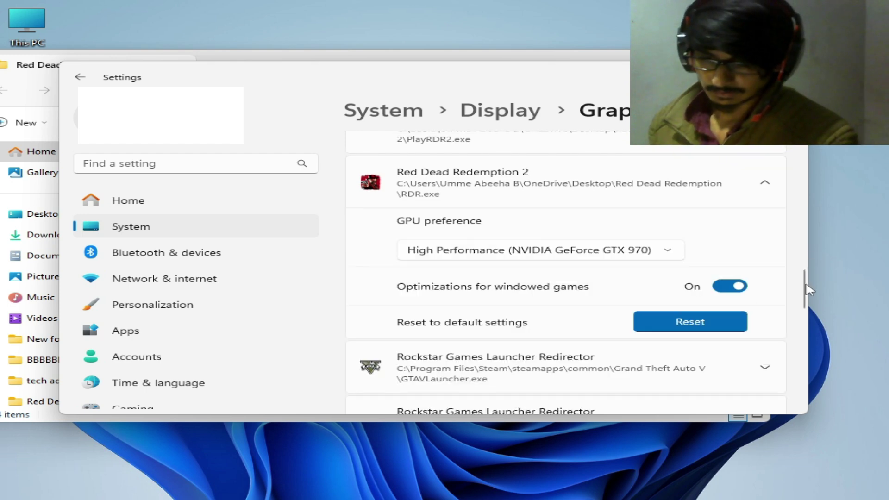
Set the PlayRDR launcher's GPU preference to High Performance (NVIDIA GeForce GTX 970).
drag(808, 289, 801, 325)
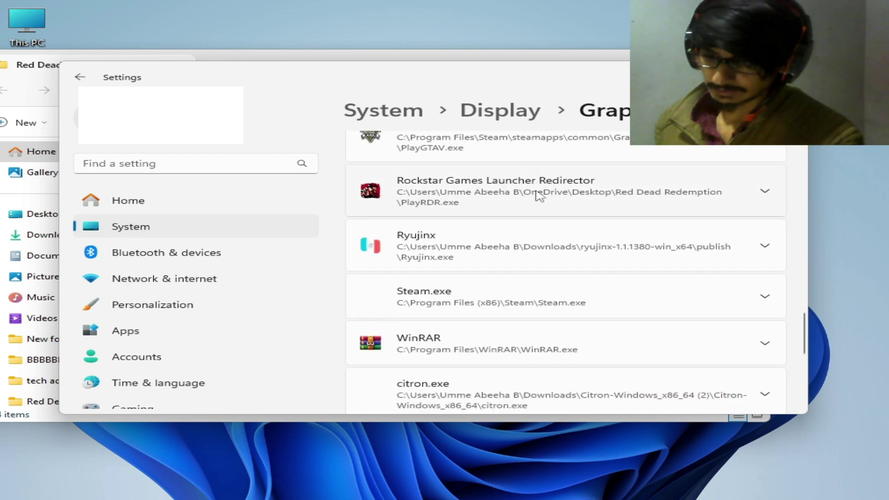
click(642, 196)
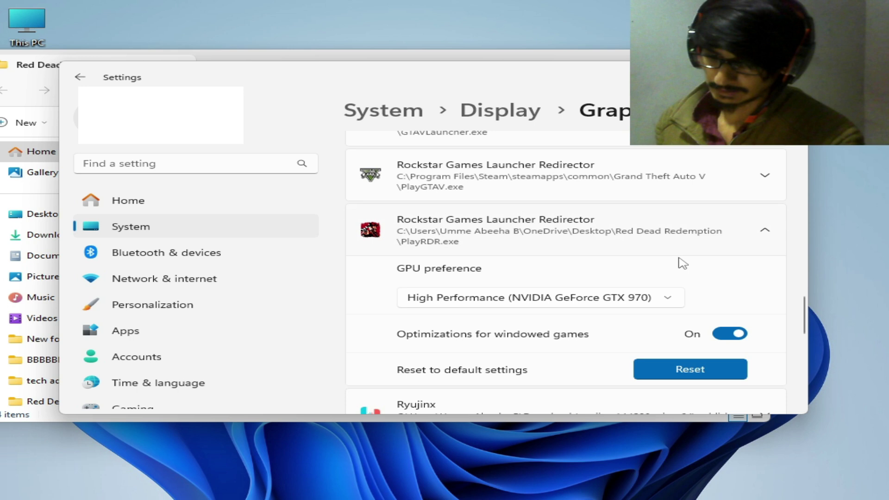
click(647, 299)
click(476, 252)
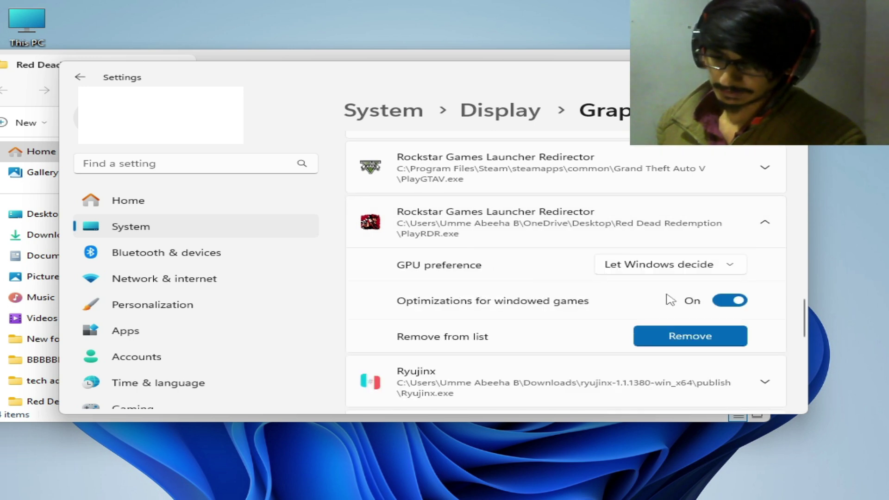
click(699, 272)
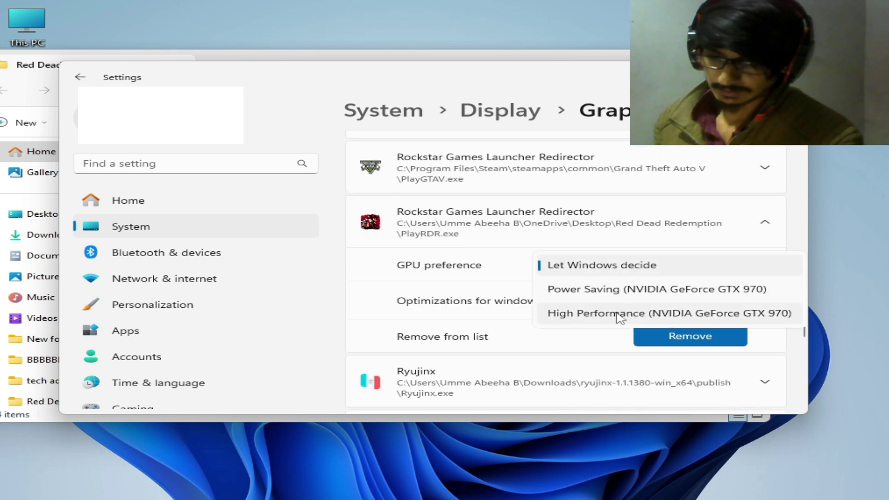
click(587, 318)
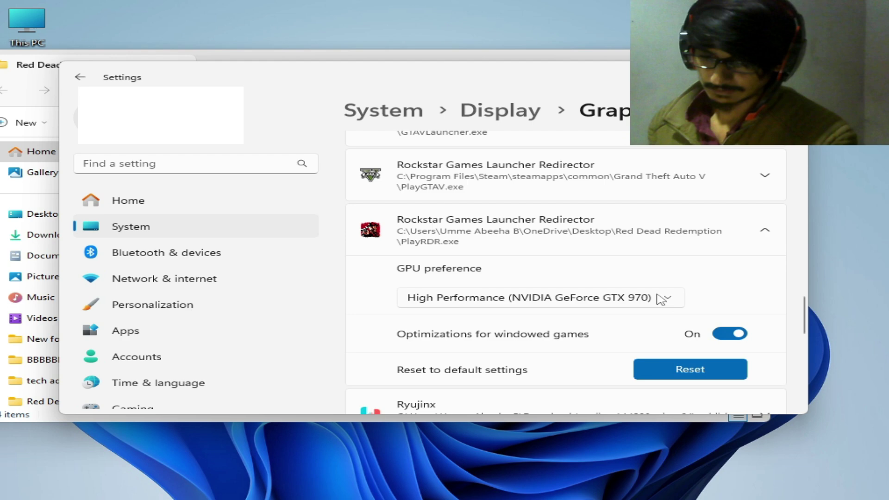
click(787, 72)
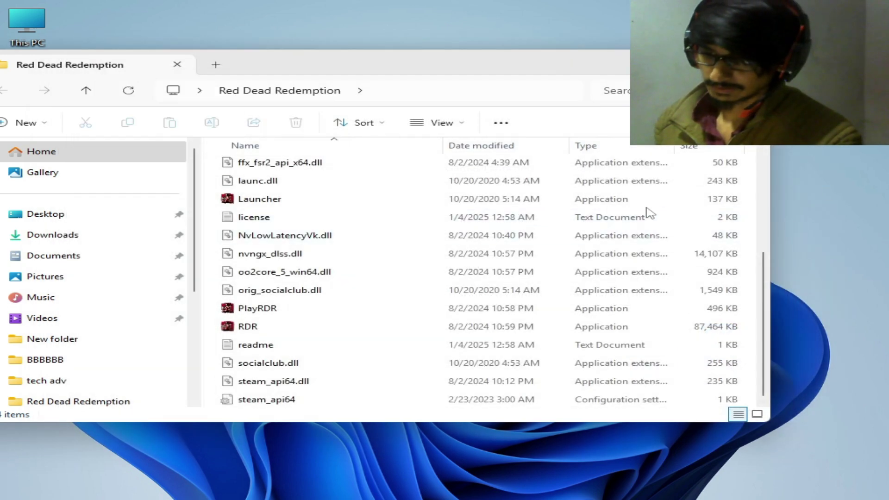
click(255, 308)
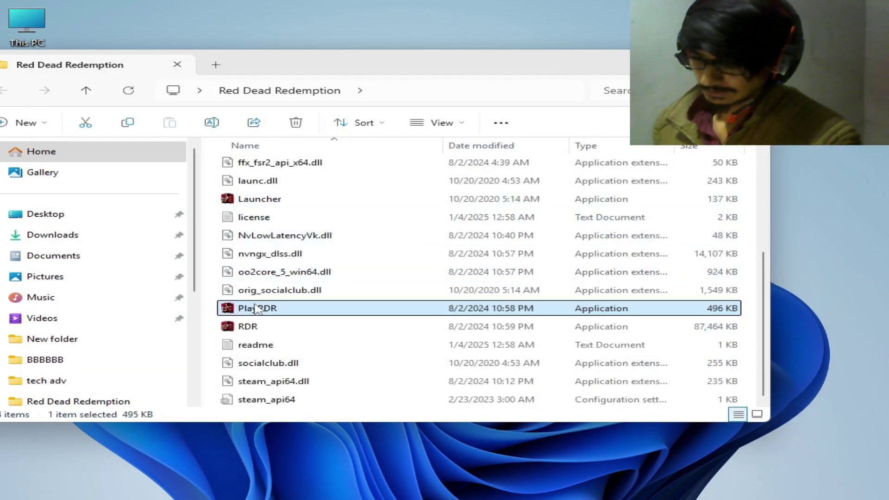
right_click(256, 309)
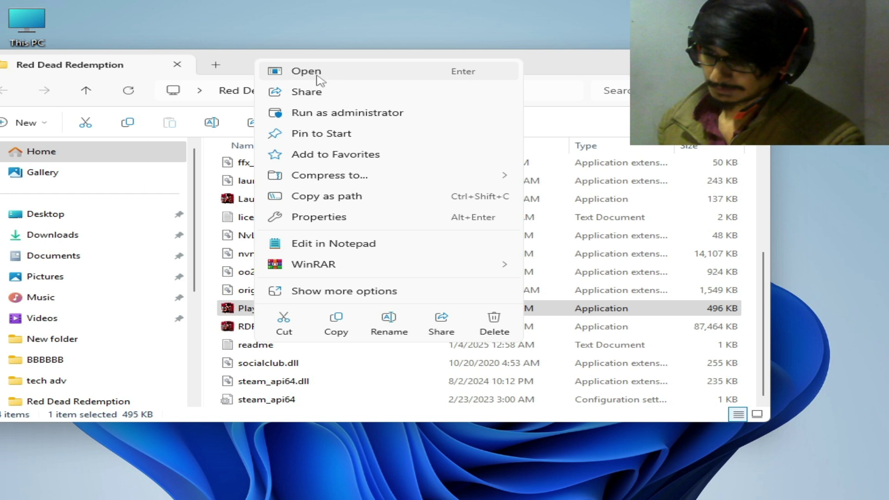
click(532, 235)
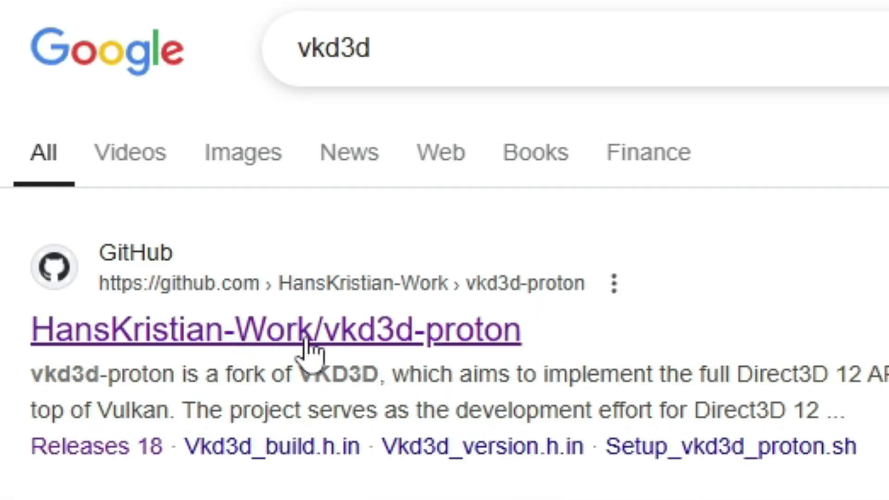
Download vkd3d-proton-2.14.1.tar.zst and dxvk-2.5.3.tar.gz from their GitHub latest-release pages.
click(250, 342)
click(230, 376)
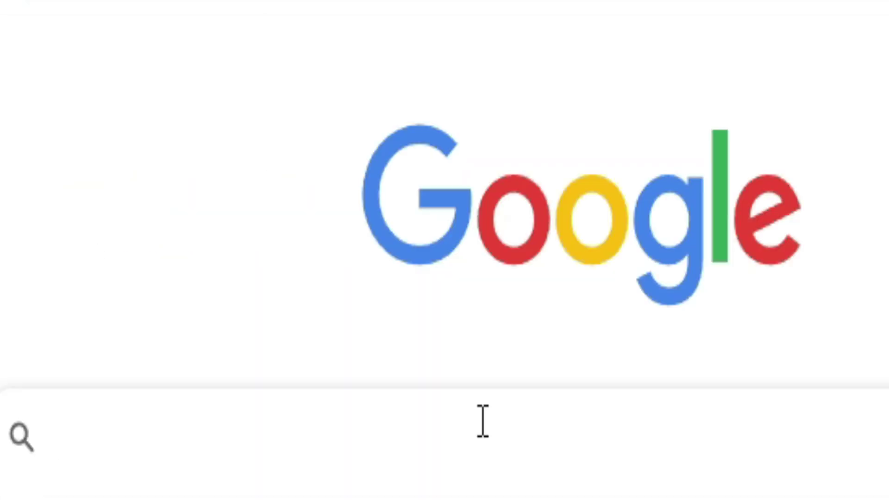
text(dxvk)
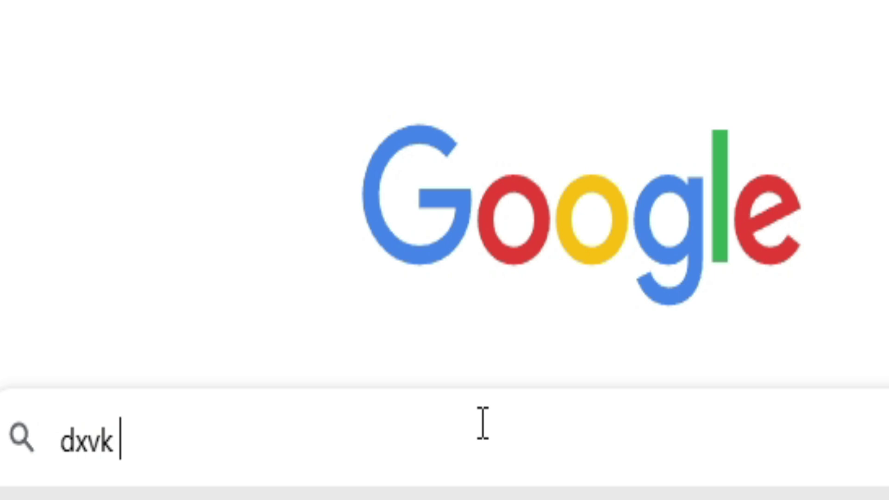
key(Return)
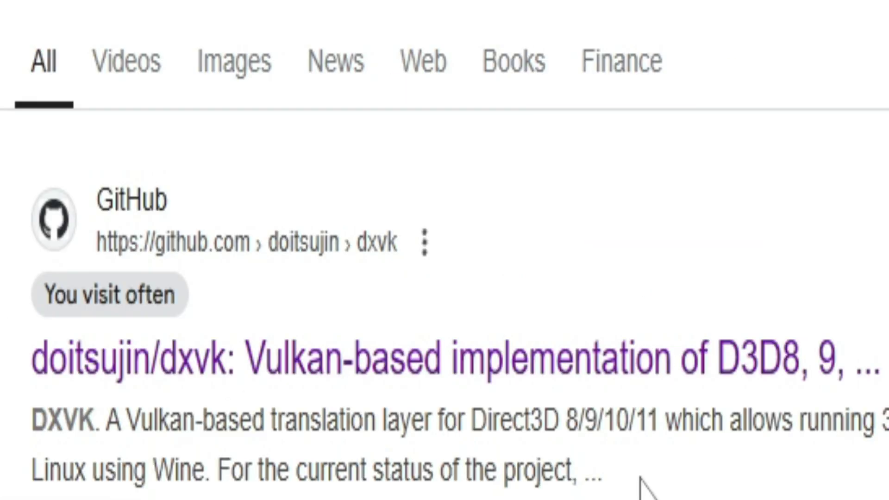
click(285, 376)
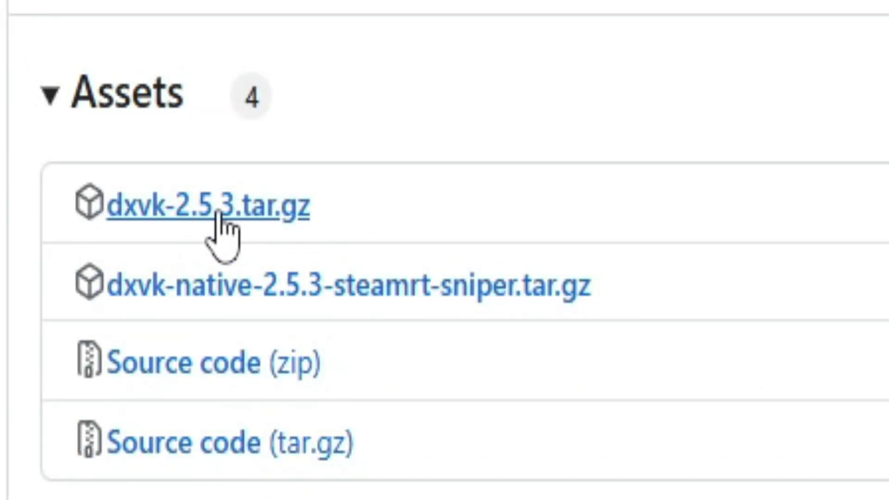
Gather both archives in d3d12 files and extract dxvk-2.5.3.tar.gz into its own folder with WinRAR.
drag(573, 153, 312, 90)
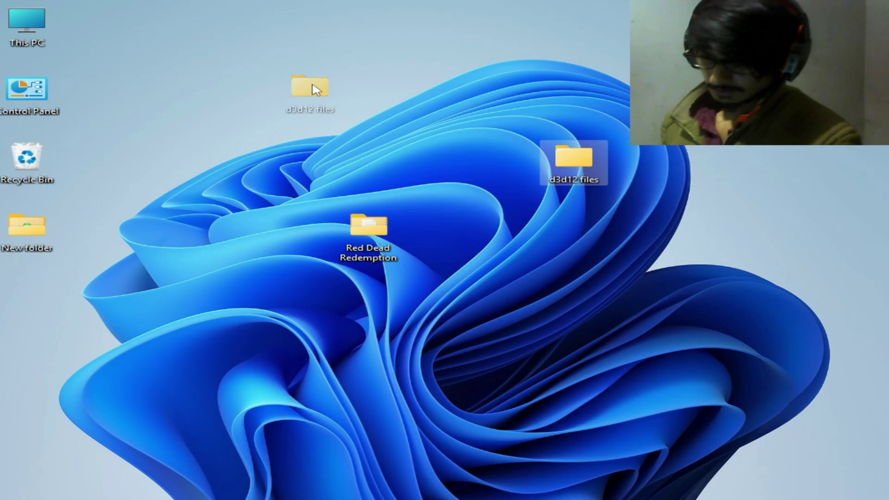
double_click(303, 93)
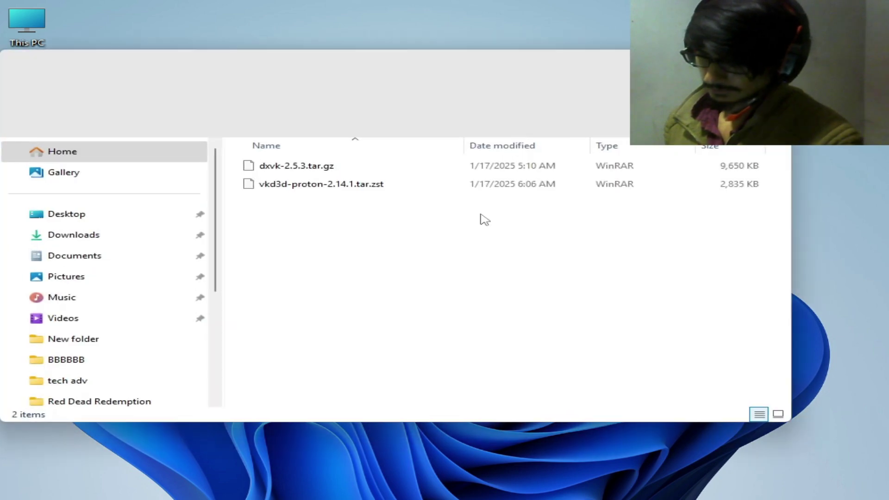
drag(375, 66, 421, 83)
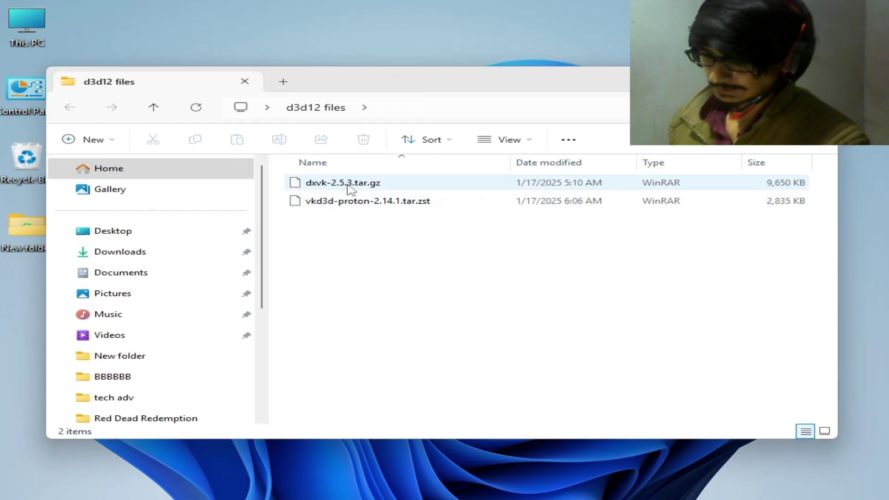
right_click(348, 185)
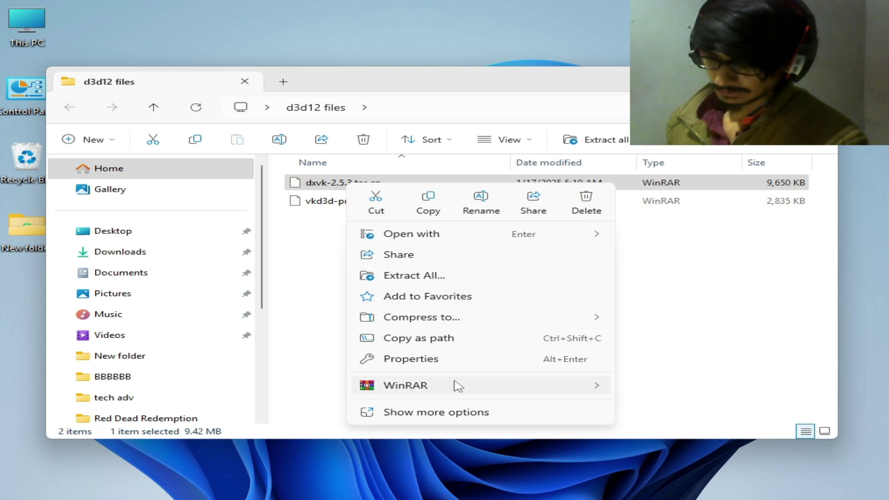
mouse_move(600, 385)
click(668, 430)
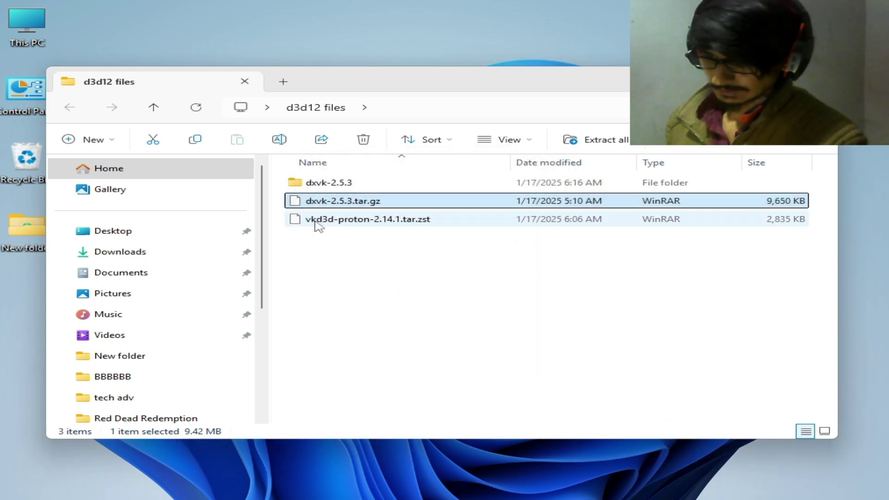
Extract the vkd3d-proton archive into a vkd3d-proton-2.14.1 folder with WinRAR.
click(338, 222)
right_click(339, 224)
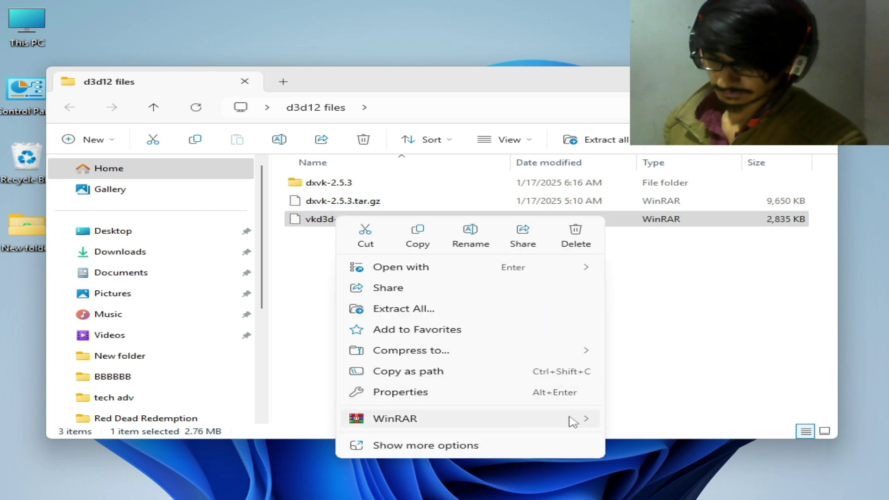
mouse_move(573, 419)
click(667, 458)
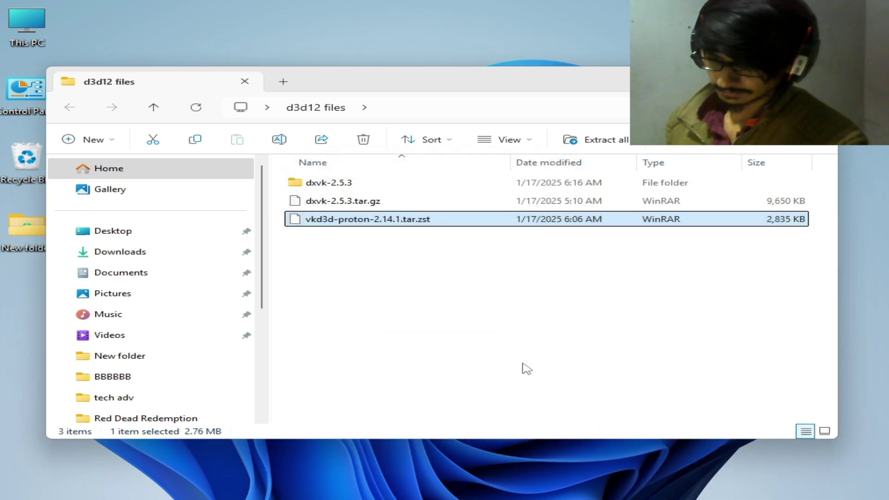
Open the inner dxvk-2.5.3 folder and the Red Dead Redemption folder side by side.
double_click(331, 183)
double_click(325, 188)
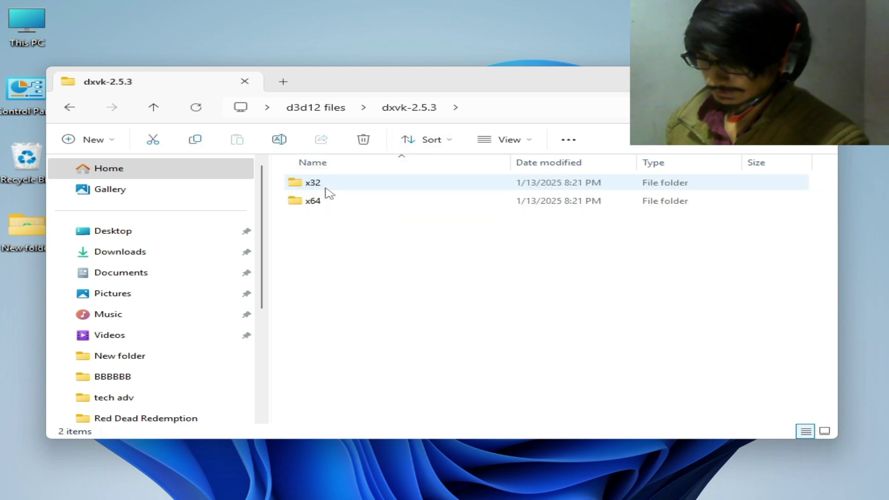
drag(377, 90, 714, 141)
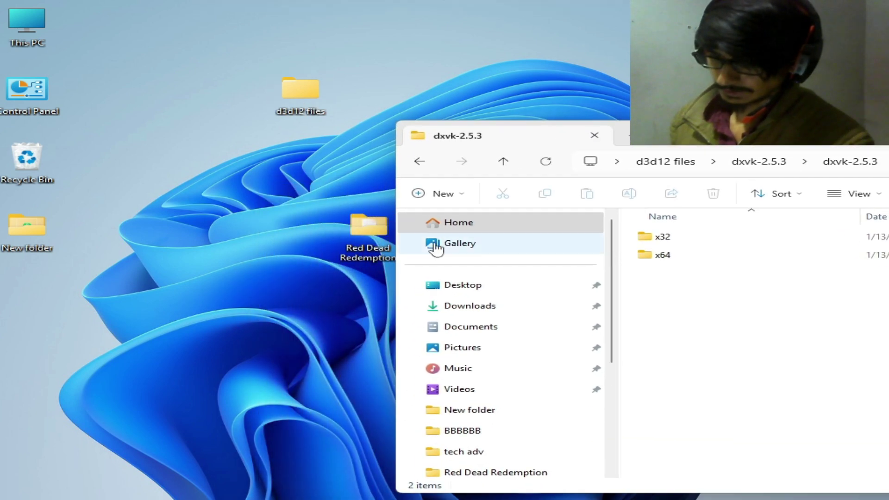
drag(368, 233, 157, 267)
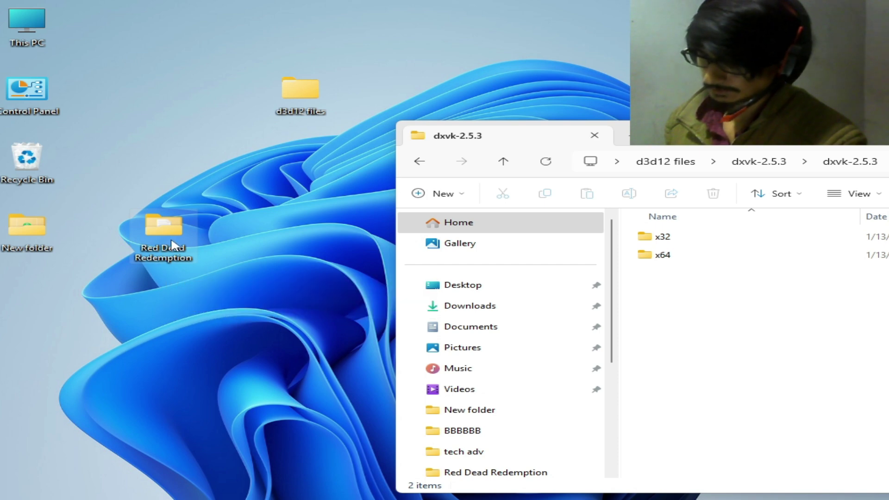
double_click(171, 245)
drag(522, 34, 398, 38)
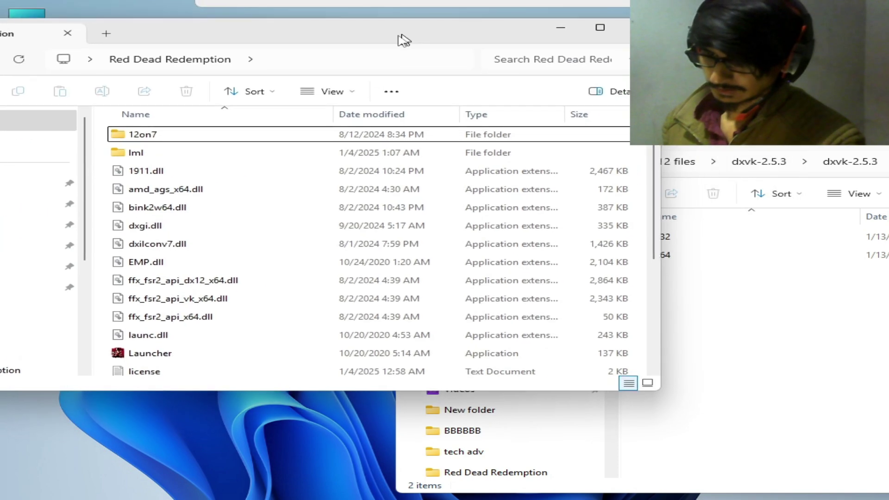
scroll(652, 177, down, 3)
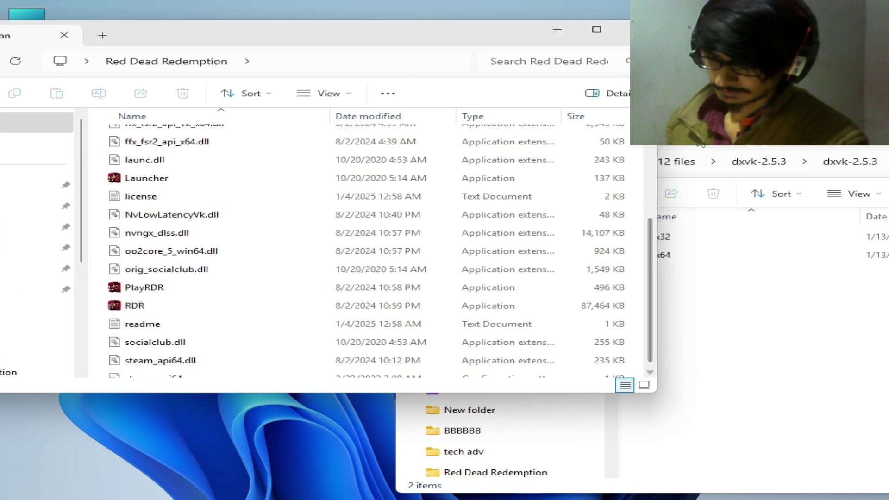
drag(681, 134, 730, 135)
Move dxgi.dll from dxvk's x64 folder into Red Dead Redemption, replacing the existing copy.
double_click(713, 256)
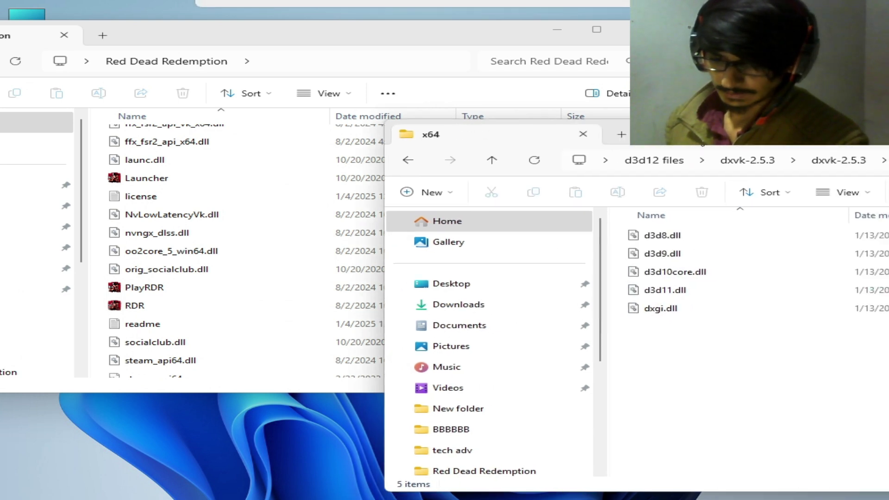
click(662, 310)
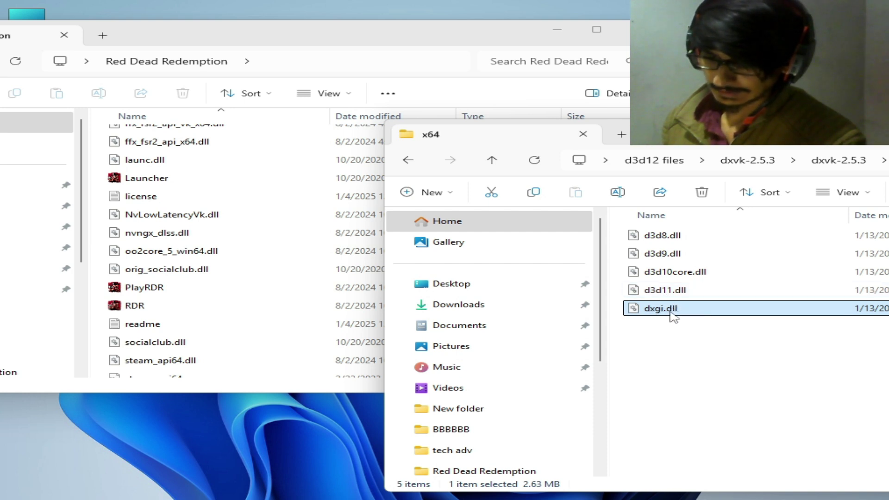
drag(652, 313, 276, 354)
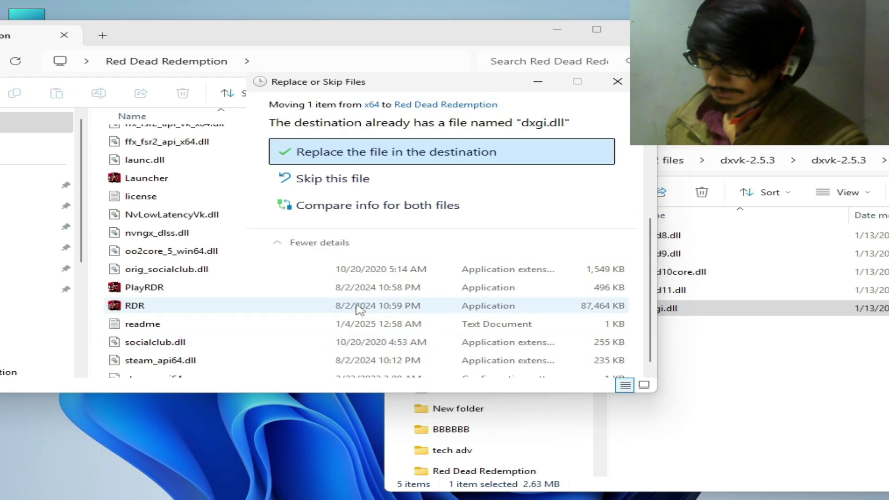
click(397, 152)
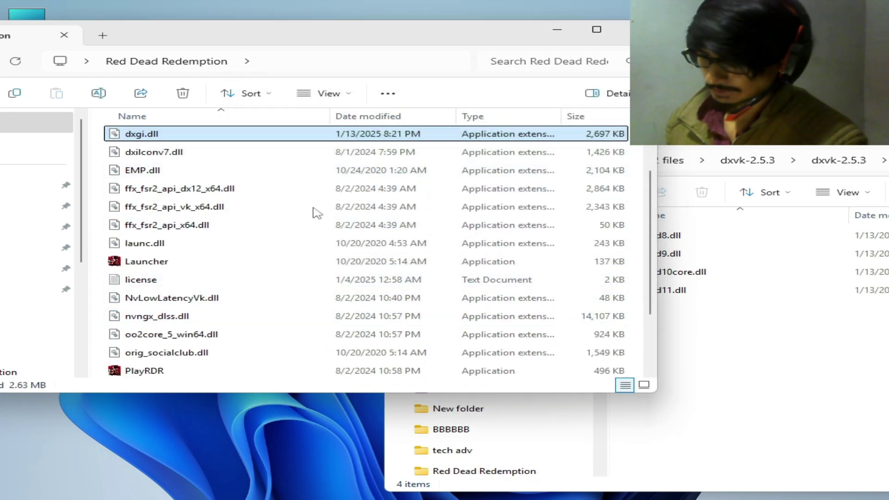
Navigate back to d3d12 files and into vkd3d-proton-2.14.1 > vkd3d-proton-2.14.1 > x64.
key(alt+Tab)
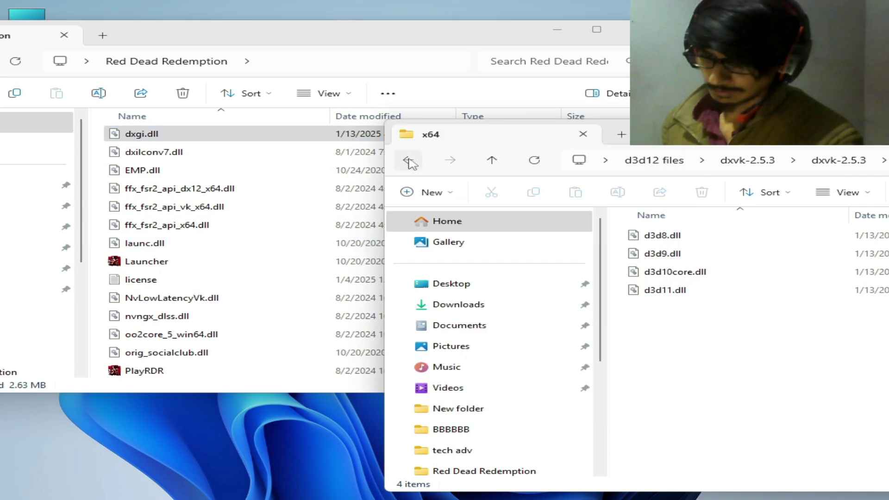
click(408, 161)
click(407, 161)
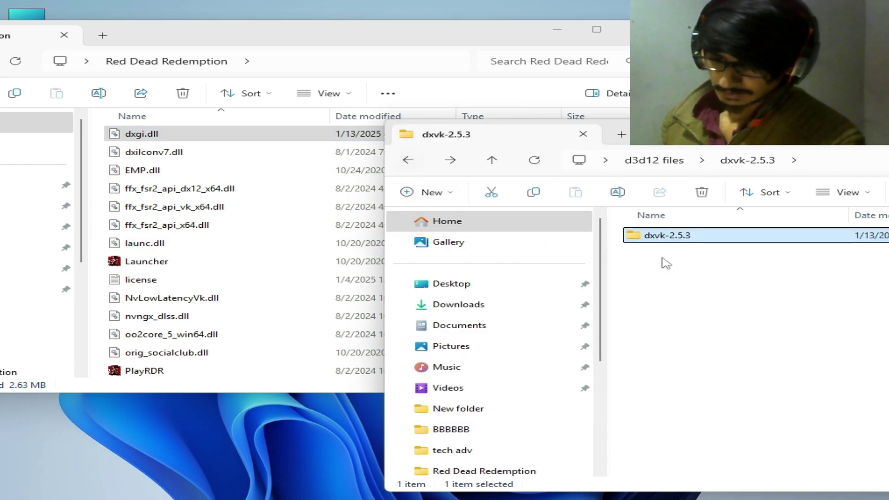
click(408, 160)
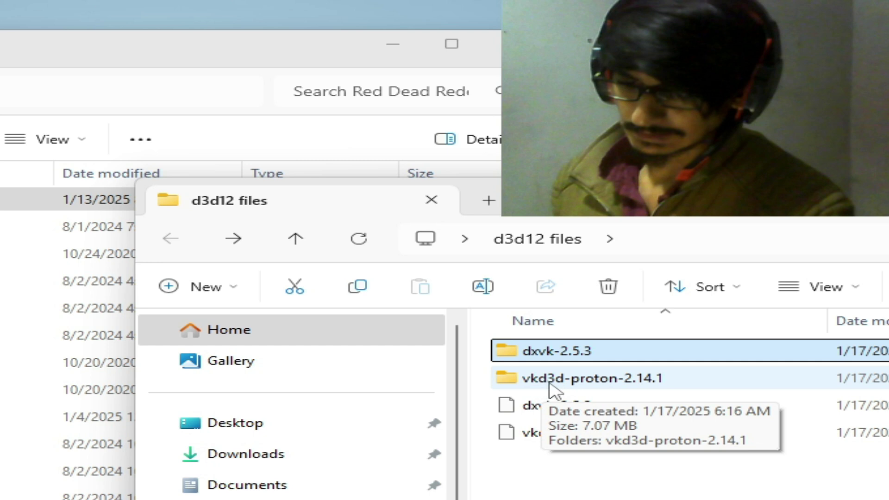
double_click(596, 387)
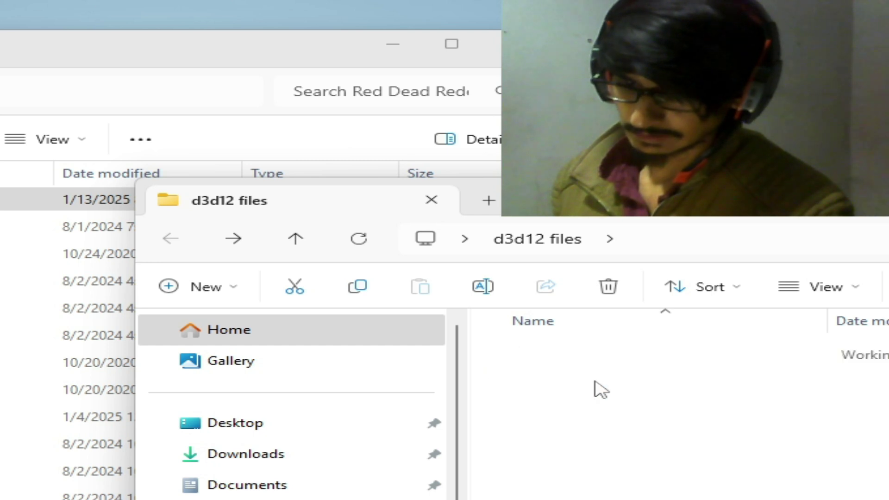
double_click(571, 354)
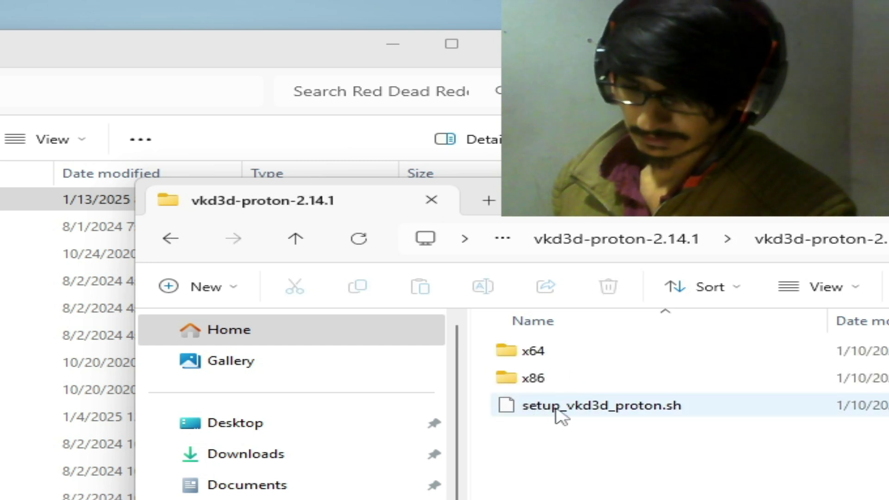
double_click(540, 357)
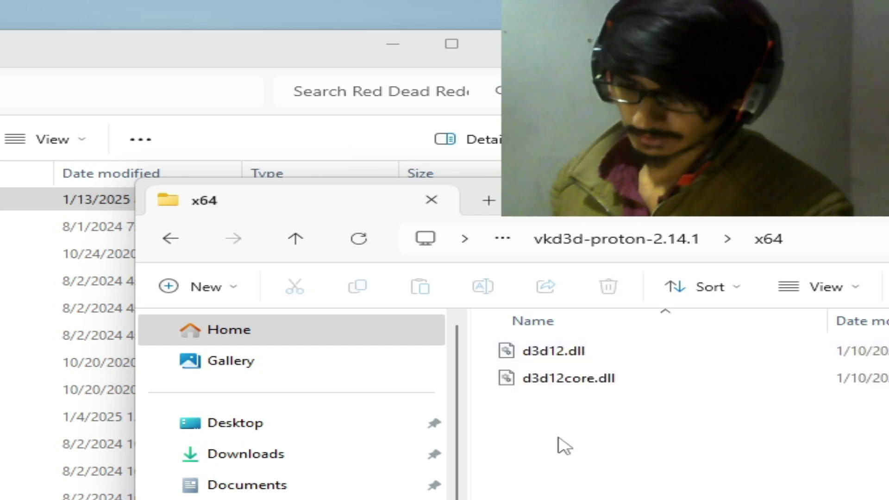
drag(597, 203, 597, 251)
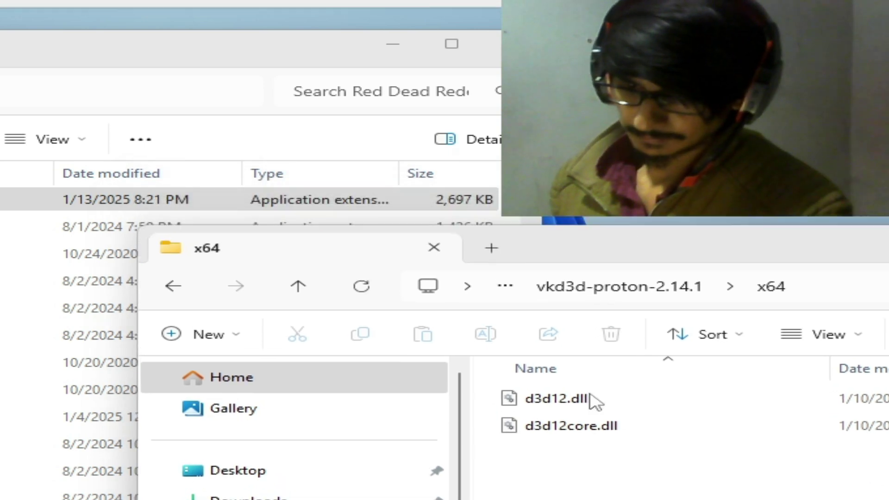
Move d3d12.dll and d3d12core.dll into the Red Dead Redemption folder.
click(550, 401)
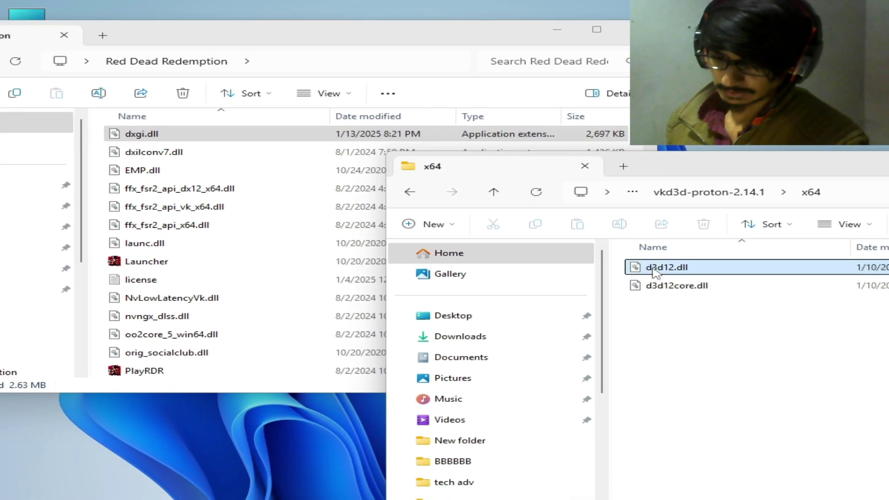
drag(577, 351, 542, 452)
drag(656, 329, 179, 311)
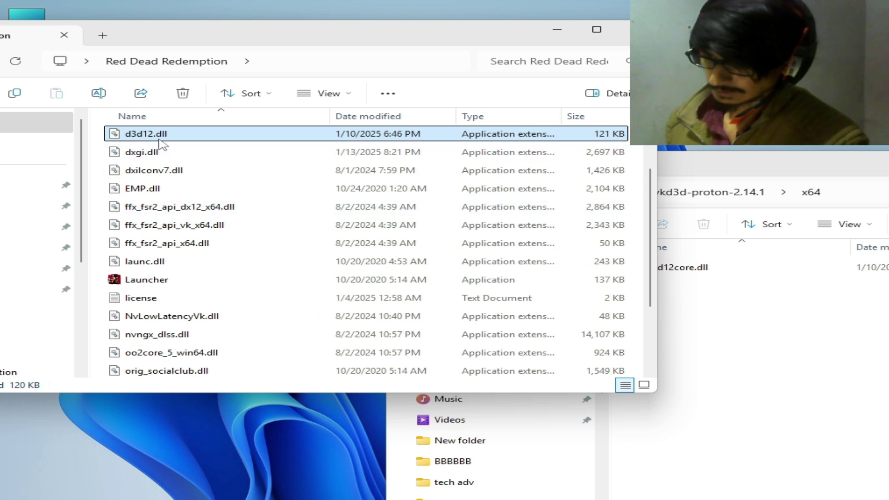
click(720, 301)
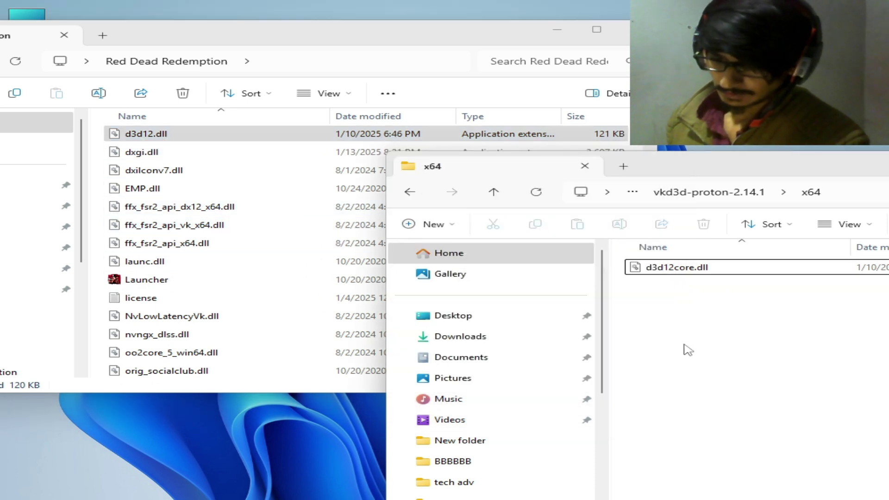
click(642, 273)
drag(668, 273, 352, 227)
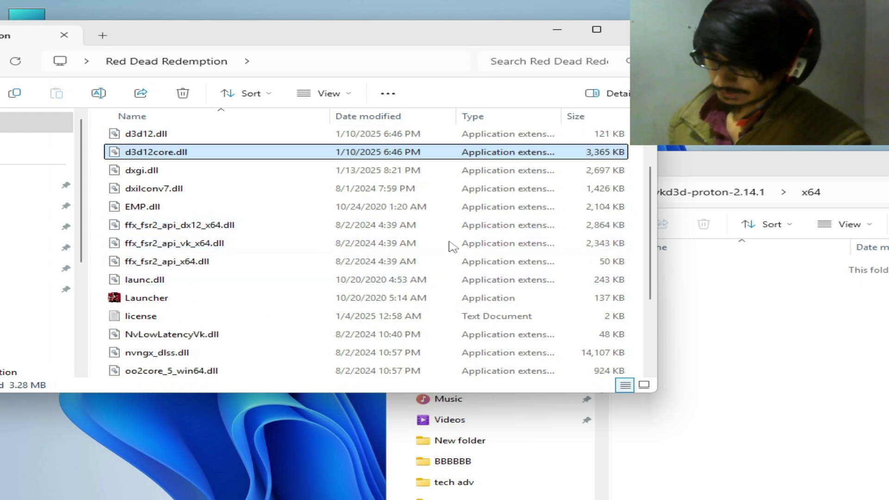
Close the emptied x64 window and bring up the context menu for PlayRDR in the game folder.
click(716, 170)
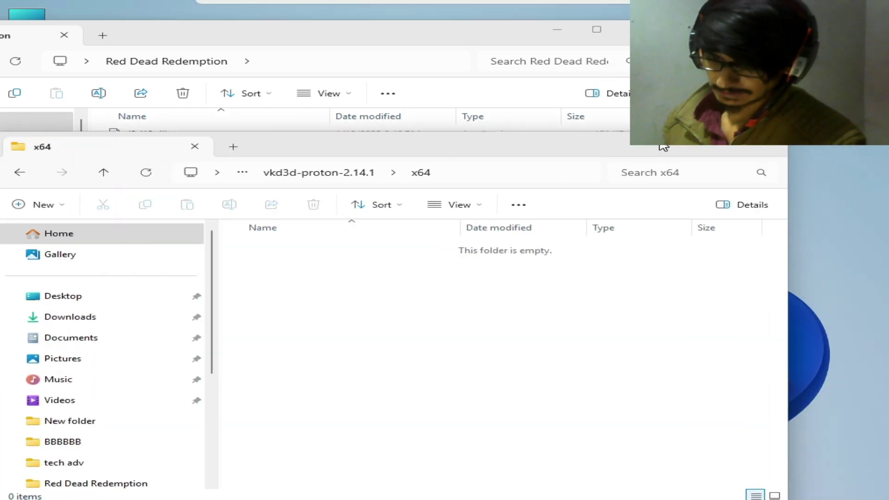
click(781, 148)
drag(650, 185, 650, 271)
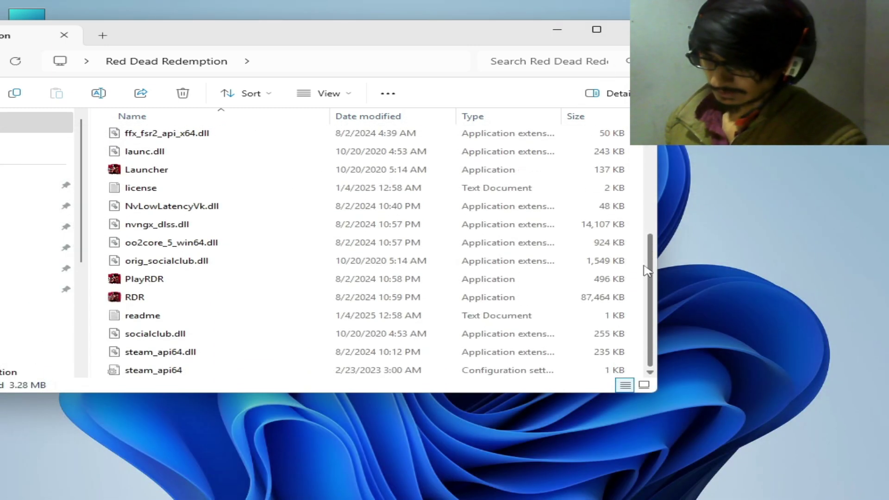
click(149, 280)
right_click(149, 281)
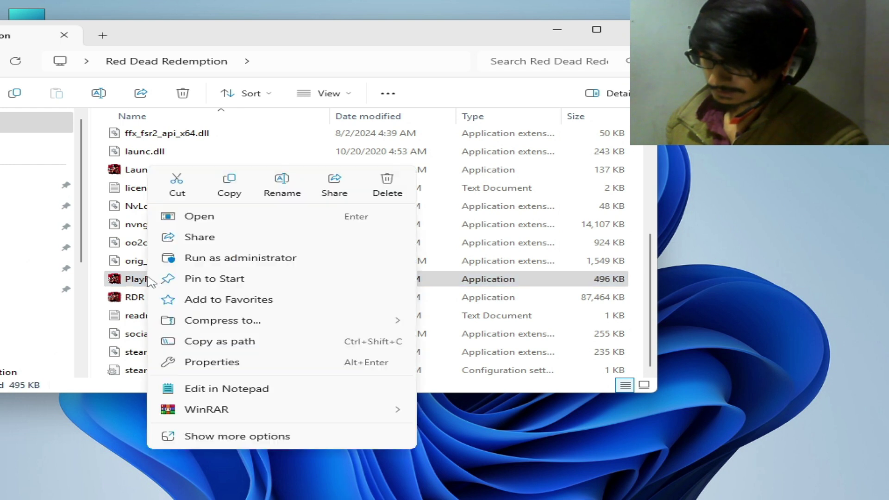